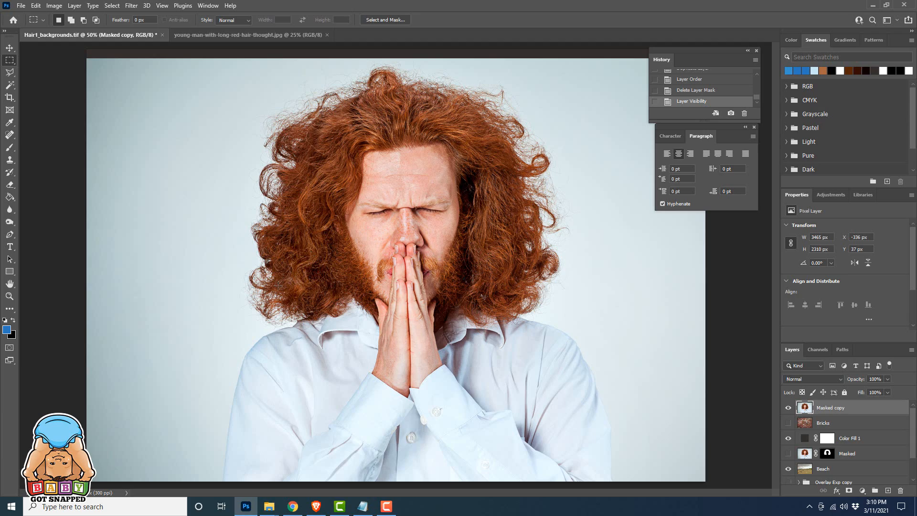
Step: Examine the fine strands along the red hair's edges and around the collar at 200% zoom
{"action": "key", "text": "z"}
{"action": "left_click", "coordinate": [277, 285]}
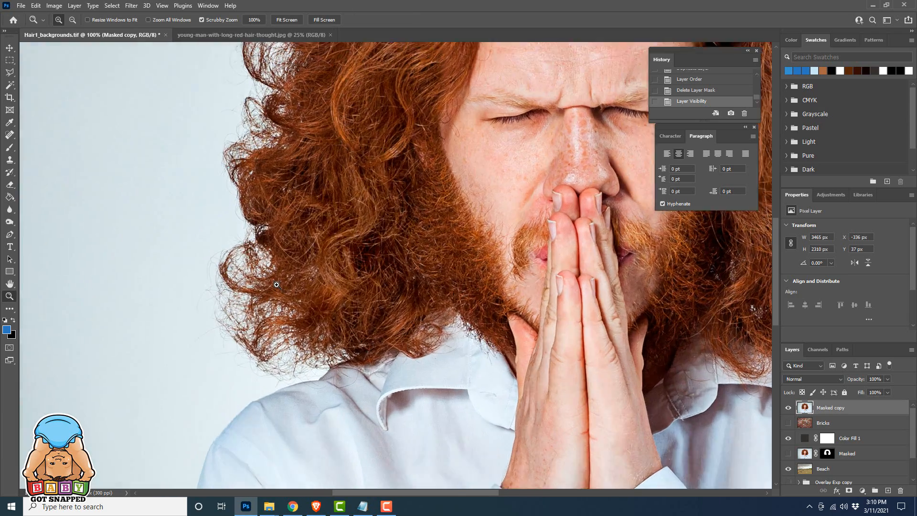
{"action": "left_click", "coordinate": [268, 291]}
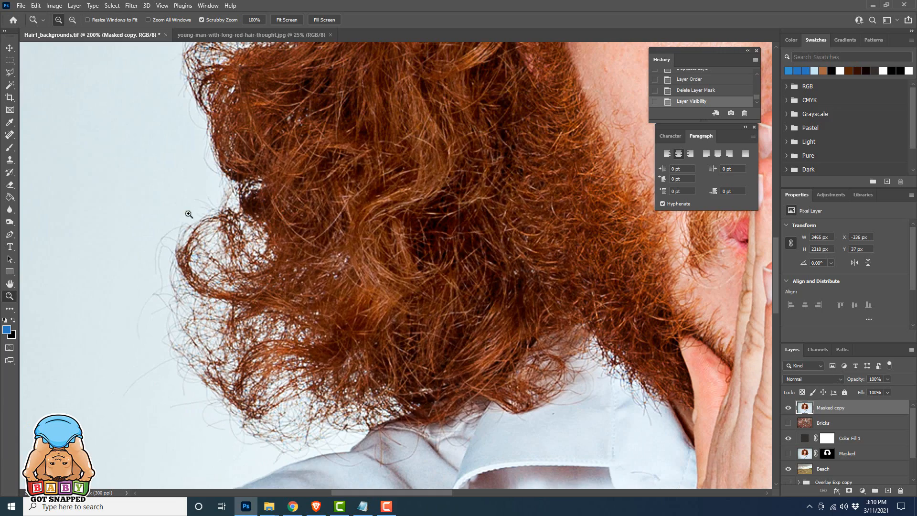
{"action": "left_click_drag", "start_coordinate": [329, 217], "coordinate": [313, 310]}
{"action": "mouse_move", "coordinate": [351, 191]}
{"action": "left_mouse_down"}
{"action": "mouse_move", "coordinate": [320, 299]}
{"action": "mouse_move", "coordinate": [327, 392]}
{"action": "left_mouse_up"}
{"action": "left_click_drag", "start_coordinate": [357, 157], "coordinate": [335, 346]}
{"action": "left_click_drag", "start_coordinate": [382, 170], "coordinate": [255, 368]}
{"action": "left_click_drag", "start_coordinate": [643, 292], "coordinate": [526, 377]}
{"action": "left_click_drag", "start_coordinate": [487, 298], "coordinate": [334, 110]}
{"action": "mouse_move", "coordinate": [610, 356]}
{"action": "left_mouse_down"}
{"action": "mouse_move", "coordinate": [559, 305]}
{"action": "mouse_move", "coordinate": [448, 129]}
{"action": "left_mouse_up"}
{"action": "mouse_move", "coordinate": [516, 444]}
{"action": "left_mouse_down"}
{"action": "mouse_move", "coordinate": [409, 350]}
{"action": "mouse_move", "coordinate": [509, 410]}
{"action": "mouse_move", "coordinate": [544, 458]}
{"action": "left_mouse_up"}
{"action": "mouse_move", "coordinate": [201, 160]}
{"action": "left_mouse_down"}
{"action": "mouse_move", "coordinate": [264, 212]}
{"action": "mouse_move", "coordinate": [720, 229]}
{"action": "left_mouse_up"}
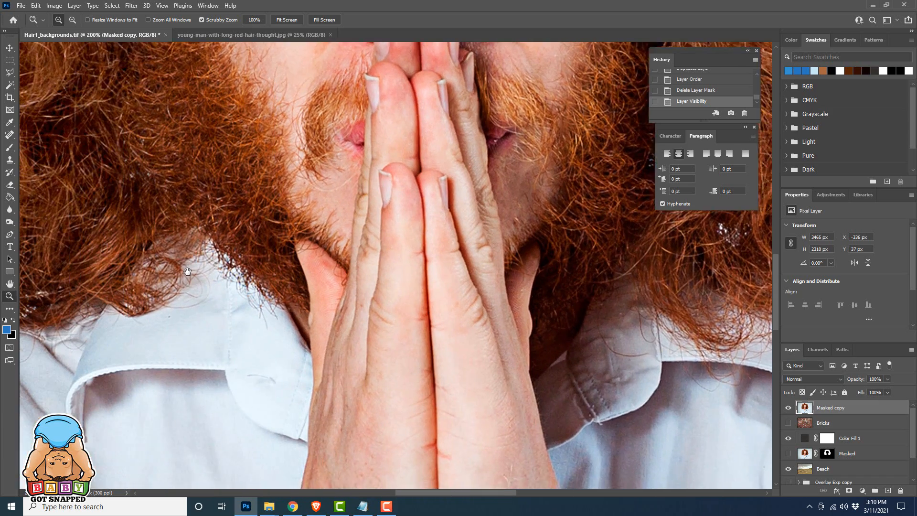
{"action": "mouse_move", "coordinate": [52, 258]}
{"action": "left_mouse_down"}
{"action": "mouse_move", "coordinate": [201, 231]}
{"action": "mouse_move", "coordinate": [266, 269]}
{"action": "left_mouse_up"}
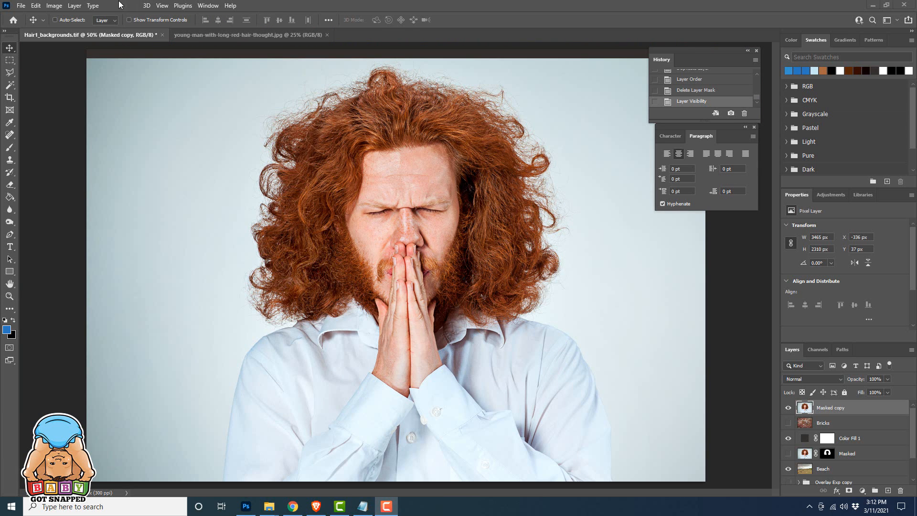
Step: Select the red hair with Color Range at Fuzziness 185 and add the selection as a mask on the Masked copy layer
{"action": "left_click", "coordinate": [112, 6]}
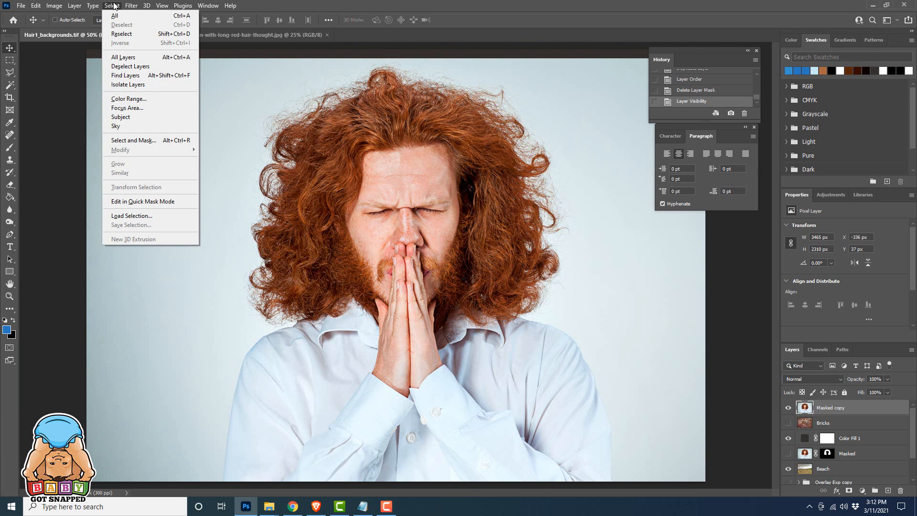
{"action": "left_click", "coordinate": [114, 97]}
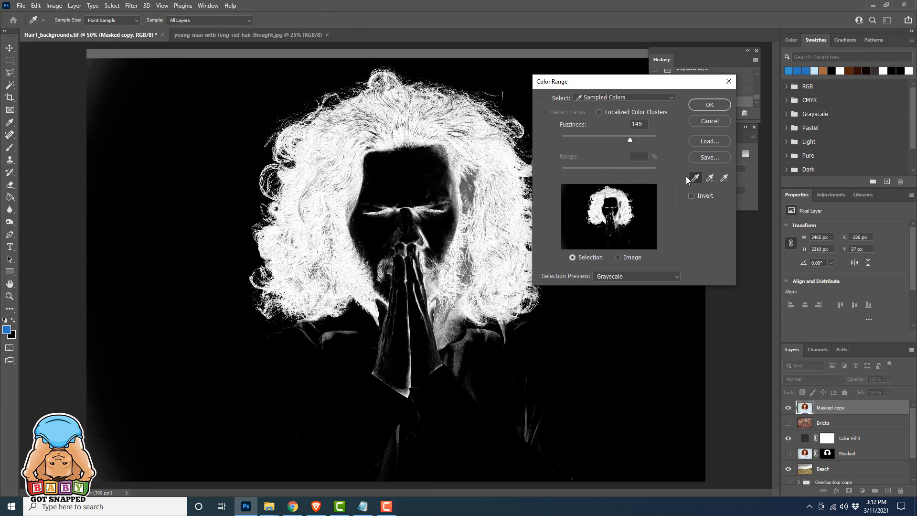
{"action": "left_click", "coordinate": [504, 154]}
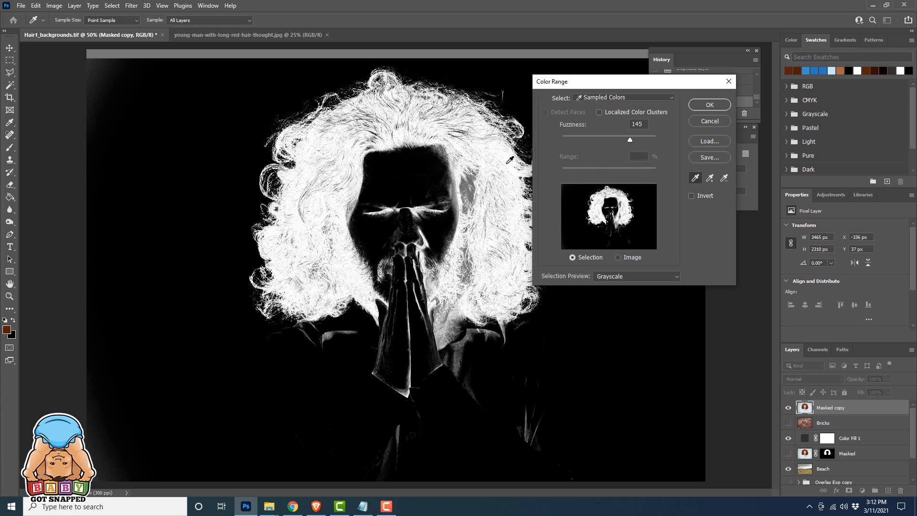
{"action": "left_click", "coordinate": [509, 159]}
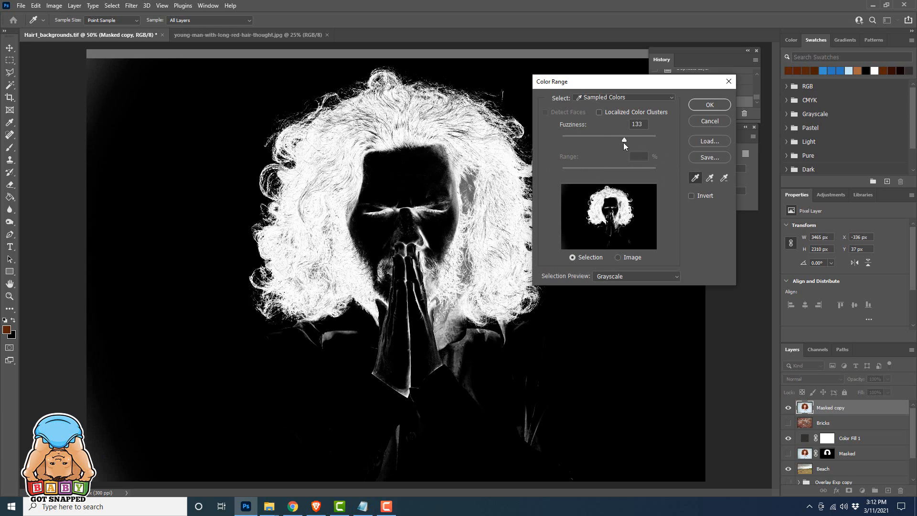
{"action": "left_click_drag", "start_coordinate": [623, 142], "coordinate": [649, 150]}
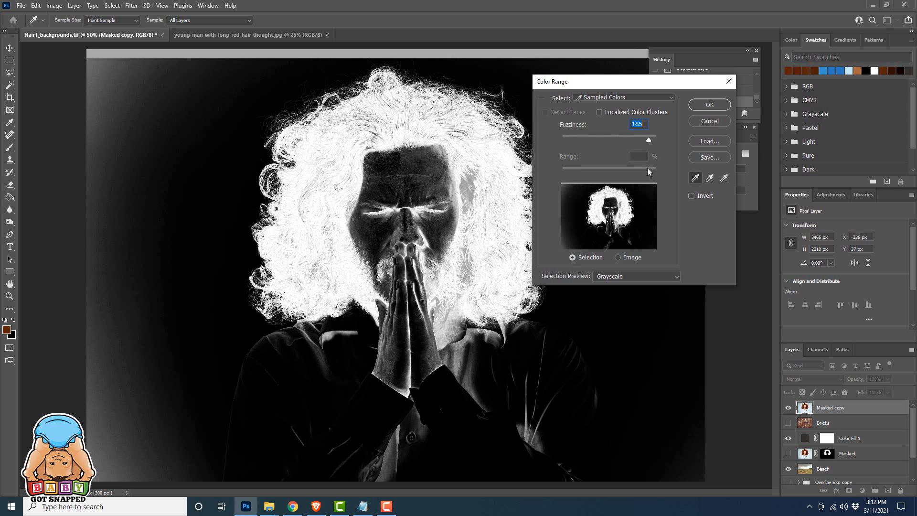
{"action": "left_click", "coordinate": [707, 103]}
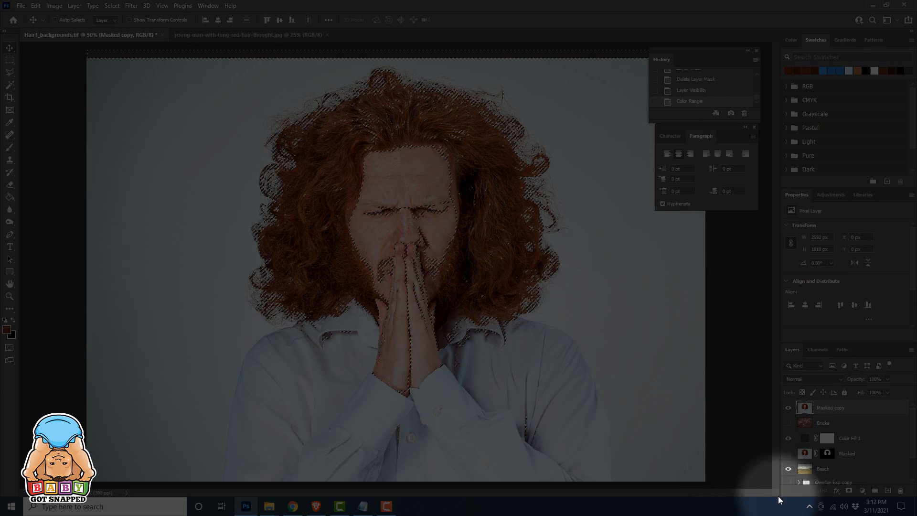
{"action": "left_click", "coordinate": [848, 491]}
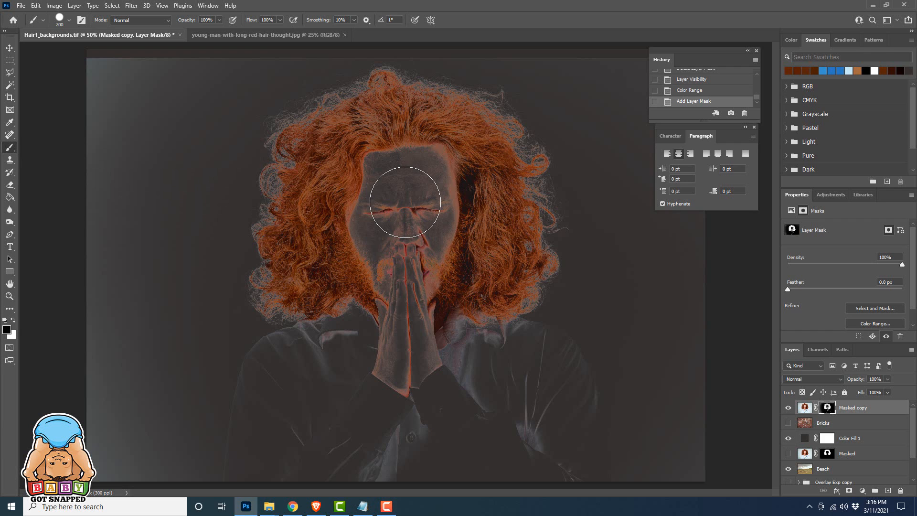
Step: Paint the face and hands black on the layer mask and fill rectangular areas below and beside the hair with black
{"action": "mouse_move", "coordinate": [403, 207]}
{"action": "left_mouse_down"}
{"action": "mouse_move", "coordinate": [414, 255]}
{"action": "mouse_move", "coordinate": [403, 163]}
{"action": "mouse_move", "coordinate": [385, 245]}
{"action": "mouse_move", "coordinate": [377, 174]}
{"action": "mouse_move", "coordinate": [394, 282]}
{"action": "mouse_move", "coordinate": [431, 165]}
{"action": "mouse_move", "coordinate": [432, 246]}
{"action": "mouse_move", "coordinate": [381, 348]}
{"action": "left_mouse_up"}
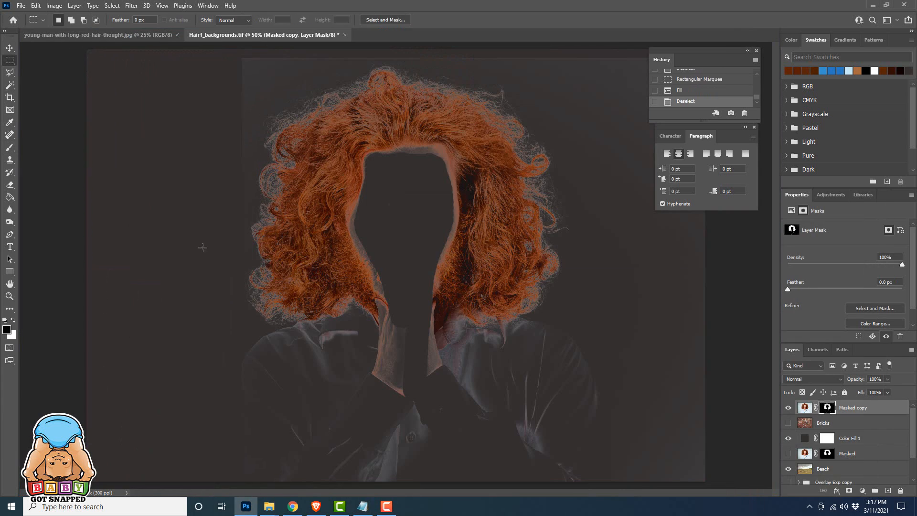
{"action": "left_click_drag", "start_coordinate": [86, 328], "coordinate": [573, 19]}
{"action": "key", "text": "alt+BackSpace"}
{"action": "left_click", "coordinate": [36, 6]}
{"action": "left_click", "coordinate": [40, 153]}
{"action": "left_click", "coordinate": [516, 136]}
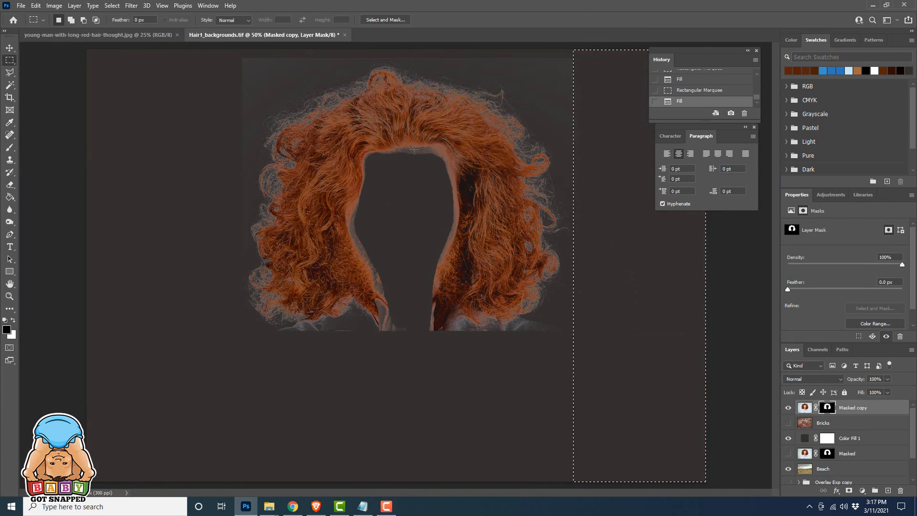
Step: Fill a narrow rectangular strip along the canvas's upper edge with black on the layer mask, and deselect
{"action": "left_click_drag", "start_coordinate": [86, 49], "coordinate": [706, 66]}
{"action": "left_click", "coordinate": [36, 5]}
{"action": "left_click", "coordinate": [40, 153]}
{"action": "left_click", "coordinate": [515, 136]}
{"action": "key", "text": "ctrl+d"}
Step: Brush black on the layer mask over the leftover background beside and below the hair and along its inner edge
{"action": "left_click", "coordinate": [8, 149]}
{"action": "mouse_move", "coordinate": [521, 59]}
{"action": "left_mouse_down"}
{"action": "mouse_move", "coordinate": [486, 70]}
{"action": "mouse_move", "coordinate": [565, 140]}
{"action": "left_mouse_up"}
{"action": "mouse_move", "coordinate": [565, 141]}
{"action": "left_mouse_down"}
{"action": "mouse_move", "coordinate": [513, 335]}
{"action": "mouse_move", "coordinate": [460, 334]}
{"action": "left_mouse_up"}
{"action": "mouse_move", "coordinate": [339, 334]}
{"action": "left_mouse_down"}
{"action": "mouse_move", "coordinate": [382, 332]}
{"action": "mouse_move", "coordinate": [289, 337]}
{"action": "left_mouse_up"}
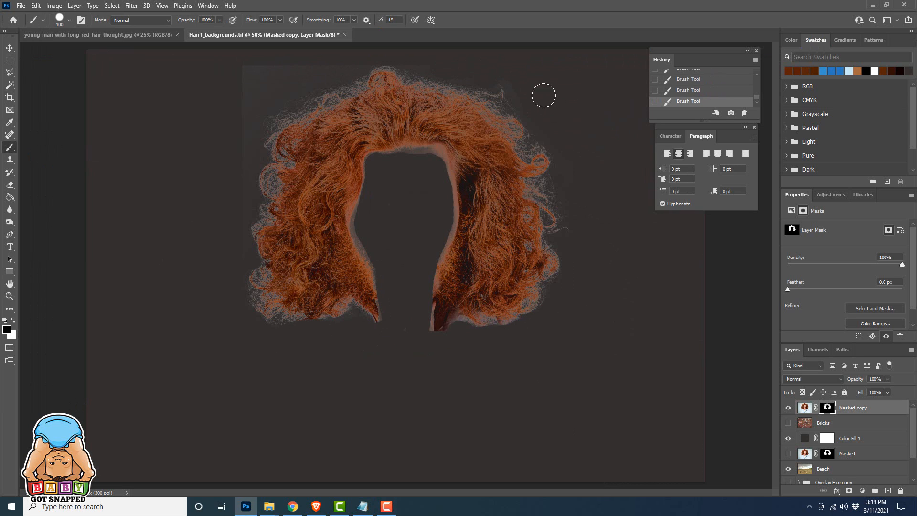
{"action": "mouse_move", "coordinate": [429, 170]}
{"action": "left_mouse_down"}
{"action": "mouse_move", "coordinate": [373, 221]}
{"action": "mouse_move", "coordinate": [413, 319]}
{"action": "mouse_move", "coordinate": [458, 328]}
{"action": "left_mouse_up"}
Step: Undo the last two changes and brush black on the mask closely around the hair's outer edge with a 40 px brush
{"action": "key", "text": "ctrl+z"}
{"action": "key", "text": "ctrl+z"}
{"action": "key", "text": "bracketleft"}
{"action": "key", "text": "bracketleft"}
{"action": "key", "text": "bracketleft"}
{"action": "key", "text": "bracketleft"}
{"action": "key", "text": "bracketleft"}
{"action": "key", "text": "bracketleft"}
{"action": "key", "text": "bracketleft"}
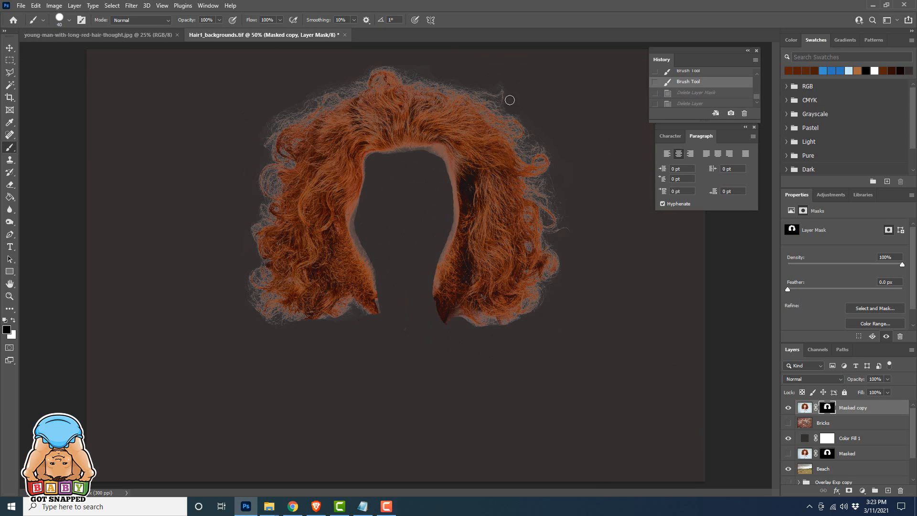
{"action": "mouse_move", "coordinate": [510, 100]}
{"action": "left_mouse_down"}
{"action": "mouse_move", "coordinate": [538, 137]}
{"action": "mouse_move", "coordinate": [525, 154]}
{"action": "mouse_move", "coordinate": [538, 148]}
{"action": "mouse_move", "coordinate": [554, 190]}
{"action": "left_mouse_up"}
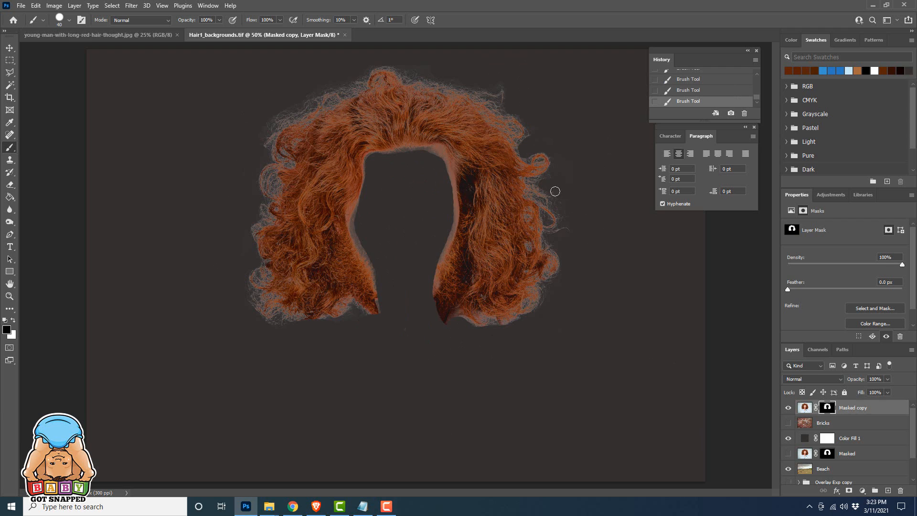
{"action": "mouse_move", "coordinate": [476, 89]}
{"action": "left_mouse_down"}
{"action": "mouse_move", "coordinate": [379, 63]}
{"action": "mouse_move", "coordinate": [269, 130]}
{"action": "left_mouse_up"}
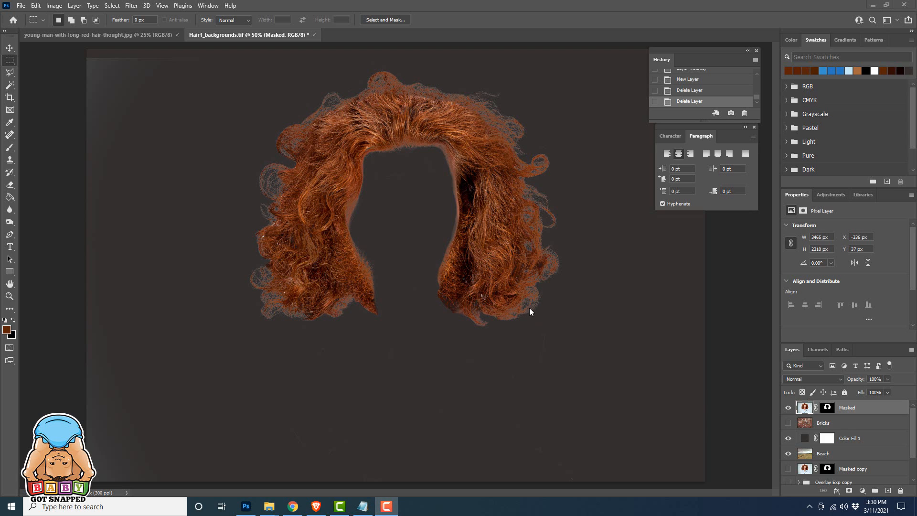
{"action": "left_click", "coordinate": [887, 490]}
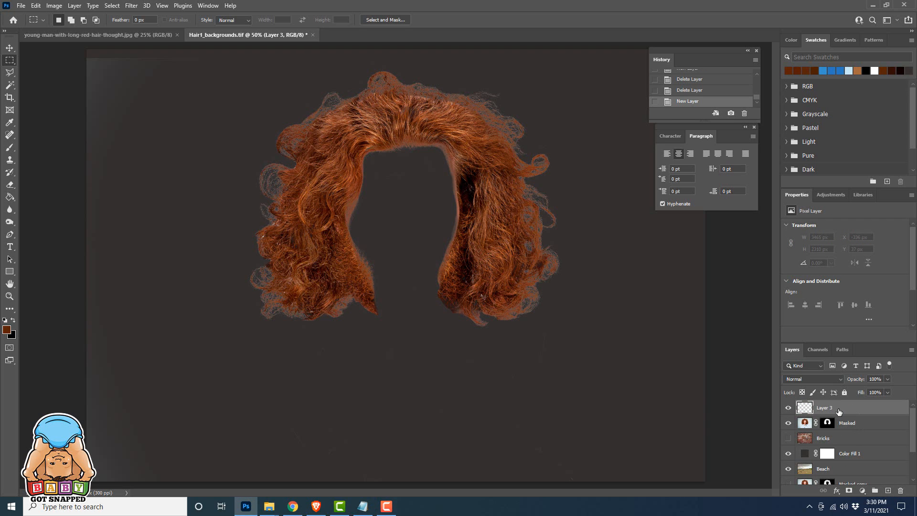
{"action": "left_click_drag", "start_coordinate": [837, 409], "coordinate": [865, 433]}
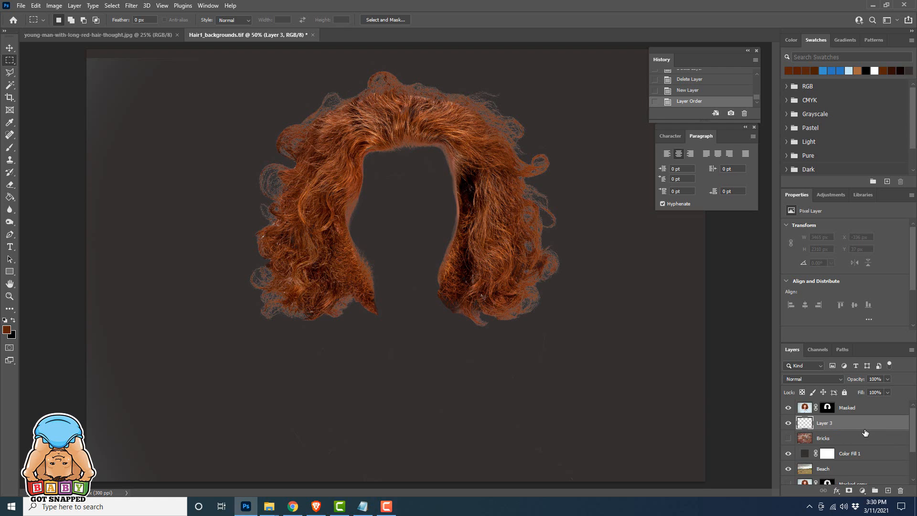
{"action": "left_click_drag", "start_coordinate": [852, 423], "coordinate": [901, 490]}
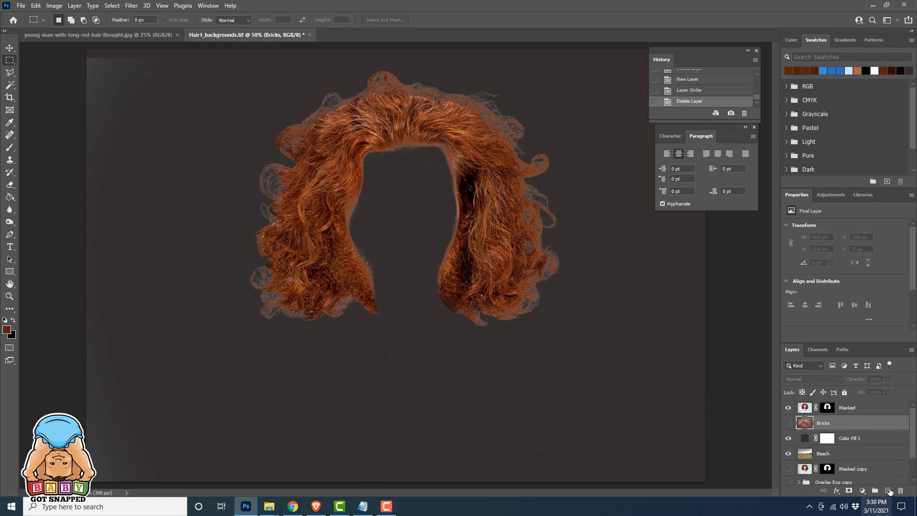
Step: Add an empty layer directly beneath the Masked layer and merge the two layers to apply the mask
{"action": "left_click", "coordinate": [887, 490]}
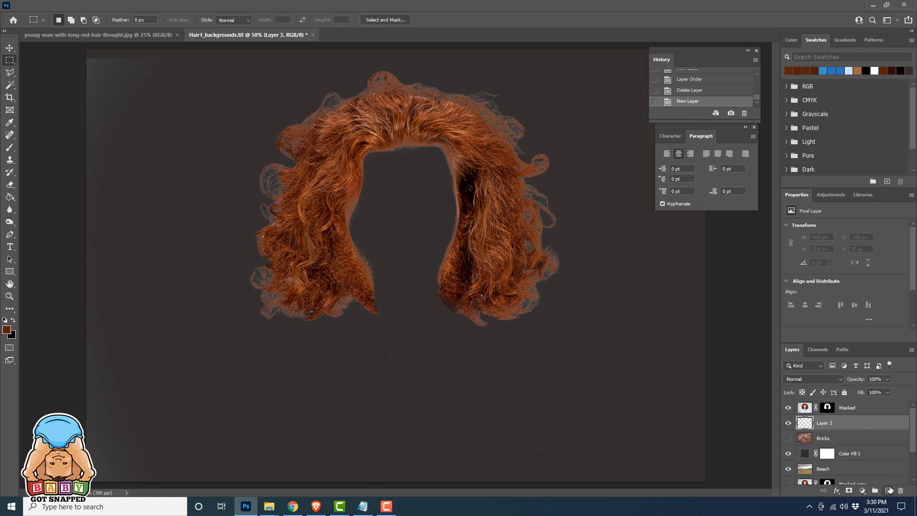
{"action": "left_click", "coordinate": [855, 410], "text": "shift"}
{"action": "left_click", "coordinate": [911, 352]}
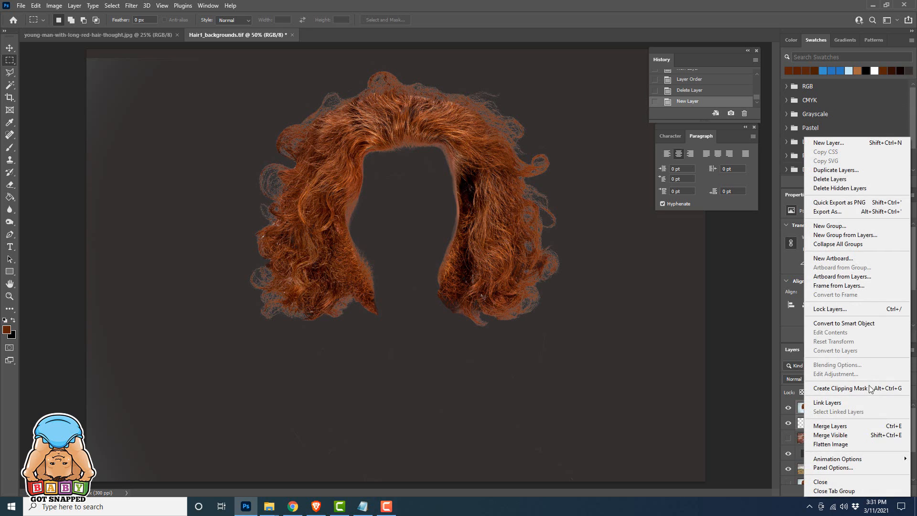
{"action": "left_click", "coordinate": [841, 426]}
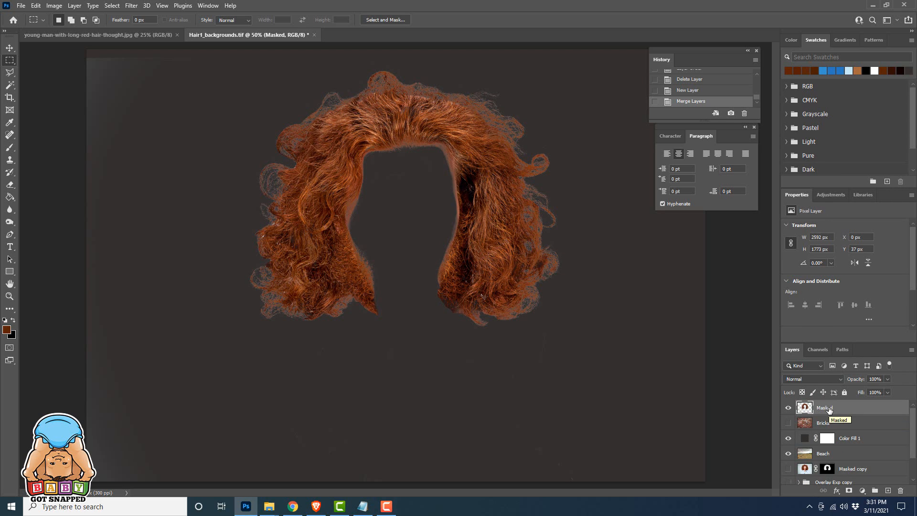
Step: Duplicate the merged Masked layer, hide the copy and make the original the active layer
{"action": "left_click_drag", "start_coordinate": [841, 408], "coordinate": [887, 490]}
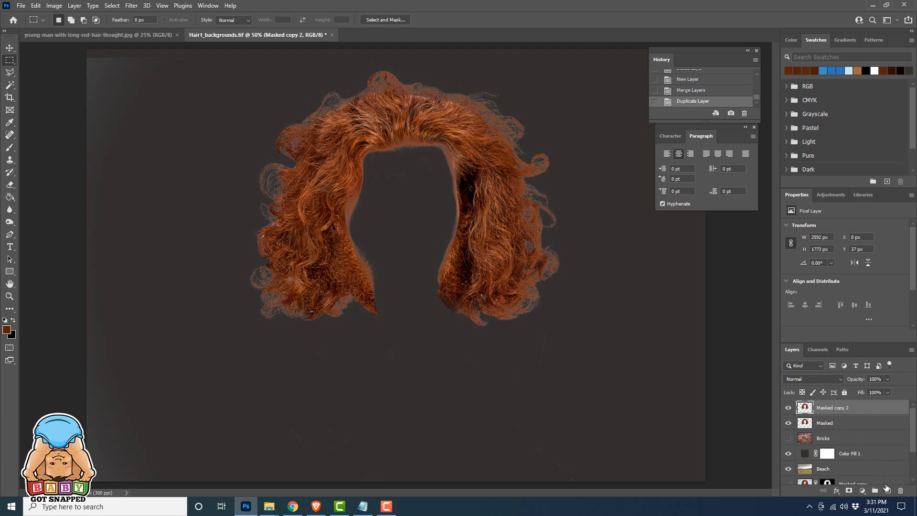
{"action": "left_click", "coordinate": [787, 409]}
{"action": "left_click", "coordinate": [825, 421]}
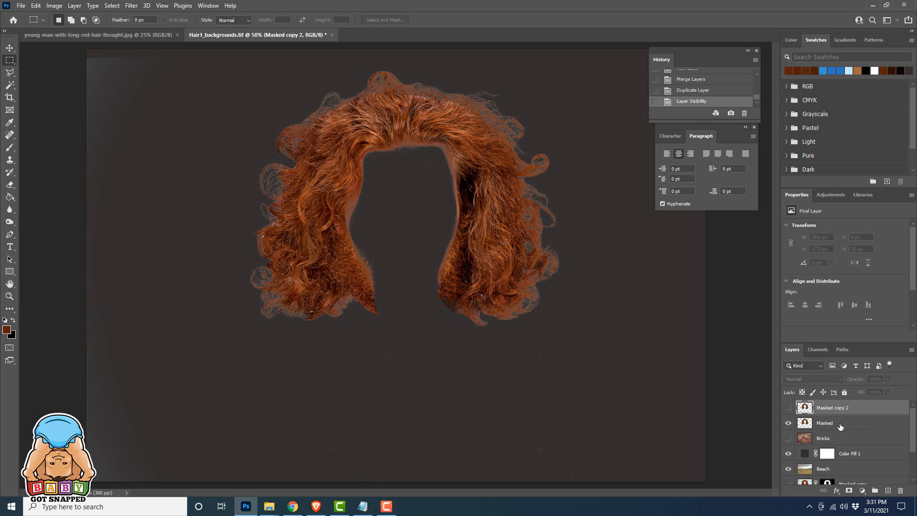
{"action": "left_click", "coordinate": [824, 420]}
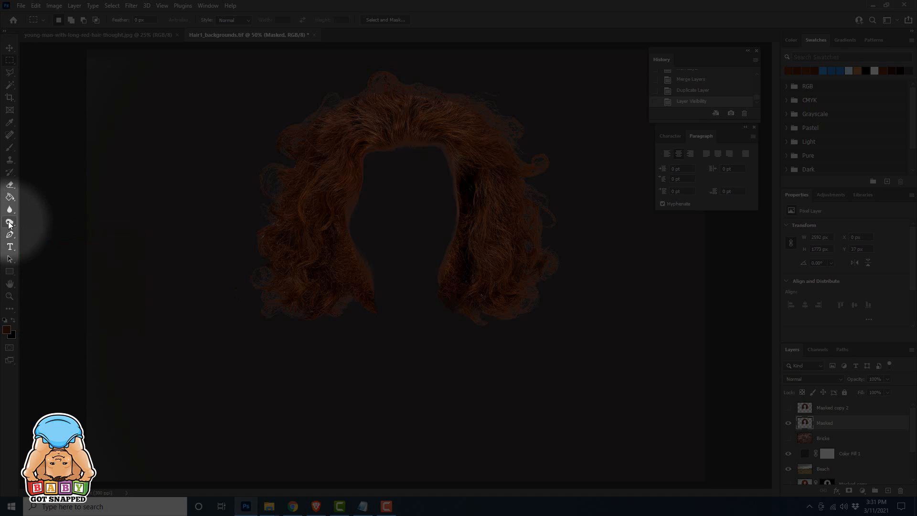
Step: Darken the outer hair edges on the Masked layer with the Burn tool at Midtones and 80% exposure, keeping the document window docked
{"action": "left_click", "coordinate": [10, 222]}
{"action": "left_click", "coordinate": [373, 332]}
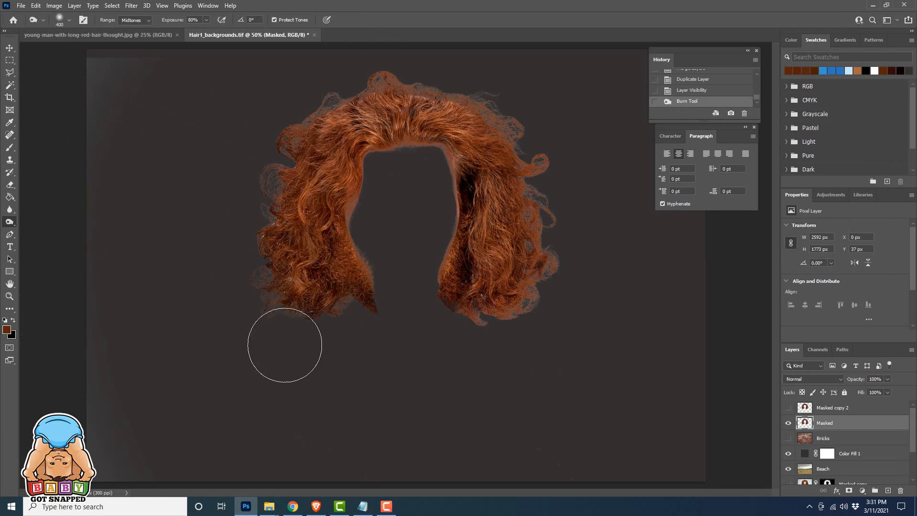
{"action": "mouse_move", "coordinate": [285, 345]}
{"action": "left_mouse_down"}
{"action": "mouse_move", "coordinate": [470, 48]}
{"action": "mouse_move", "coordinate": [530, 58]}
{"action": "left_mouse_up"}
{"action": "mouse_move", "coordinate": [352, 56]}
{"action": "left_mouse_down"}
{"action": "mouse_move", "coordinate": [440, 340]}
{"action": "mouse_move", "coordinate": [496, 286]}
{"action": "left_mouse_up"}
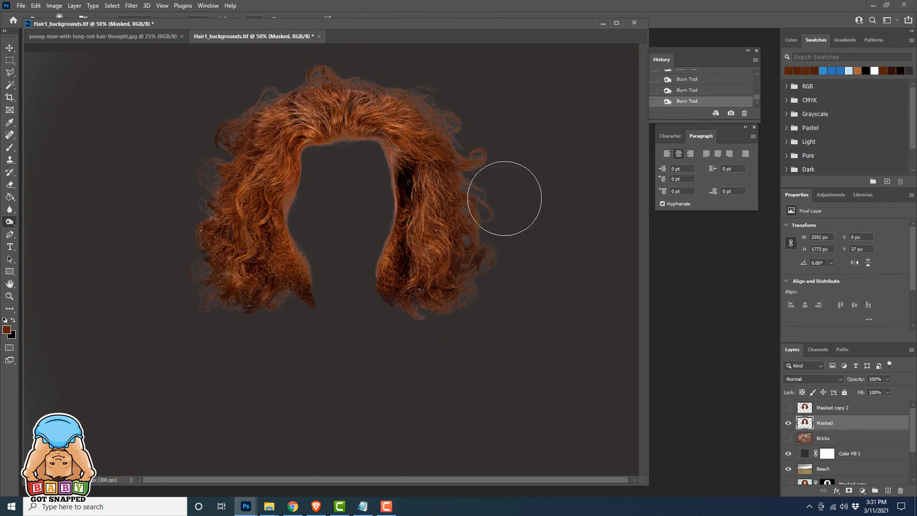
{"action": "mouse_move", "coordinate": [504, 198]}
{"action": "left_mouse_down"}
{"action": "mouse_move", "coordinate": [456, 88]}
{"action": "mouse_move", "coordinate": [196, 168]}
{"action": "mouse_move", "coordinate": [191, 297]}
{"action": "mouse_move", "coordinate": [305, 335]}
{"action": "mouse_move", "coordinate": [499, 264]}
{"action": "mouse_move", "coordinate": [265, 85]}
{"action": "mouse_move", "coordinate": [491, 242]}
{"action": "mouse_move", "coordinate": [187, 287]}
{"action": "left_mouse_up"}
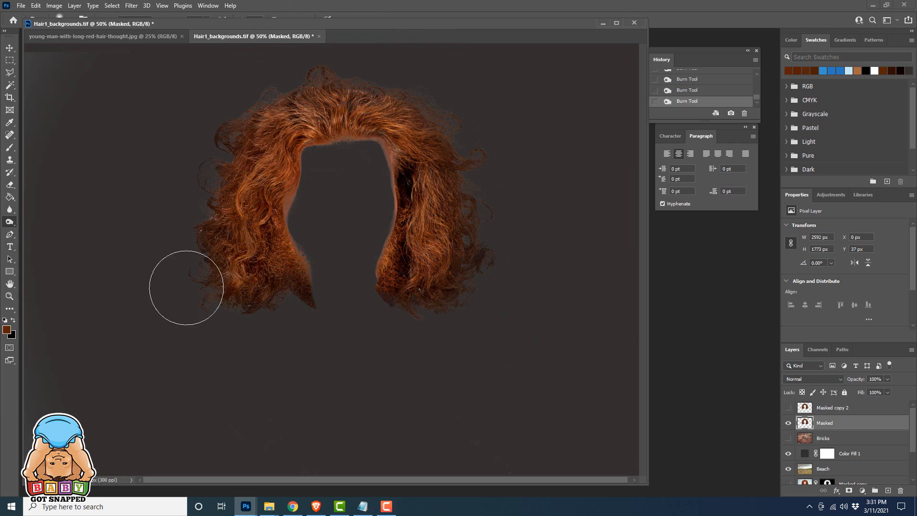
{"action": "left_click", "coordinate": [9, 48]}
{"action": "left_click_drag", "start_coordinate": [422, 26], "coordinate": [466, 33]}
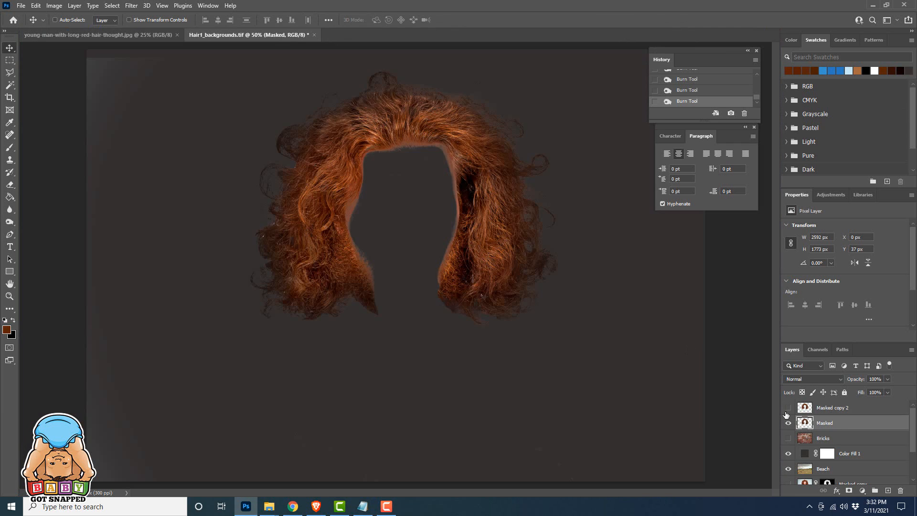
Step: Show the Masked copy 2 layer and set its blending mode to Overlay
{"action": "left_click", "coordinate": [788, 407]}
{"action": "left_click", "coordinate": [839, 407]}
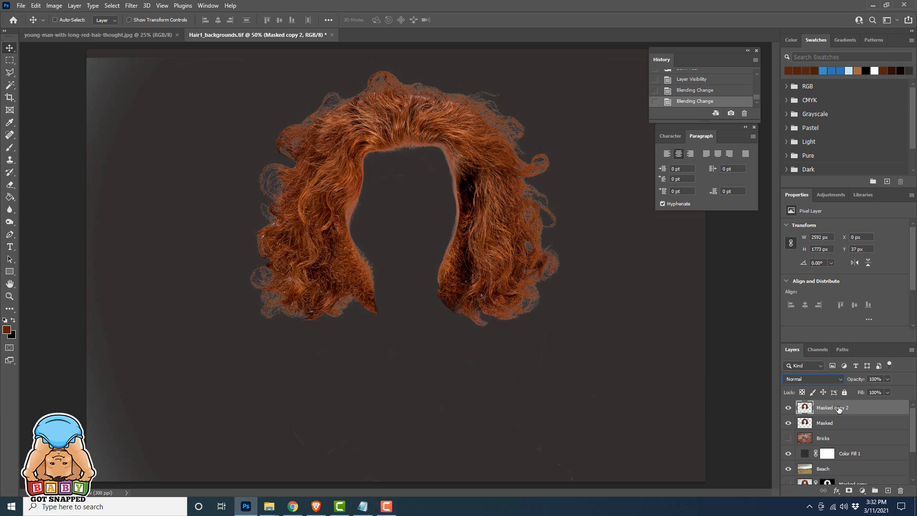
{"action": "left_click", "coordinate": [800, 377]}
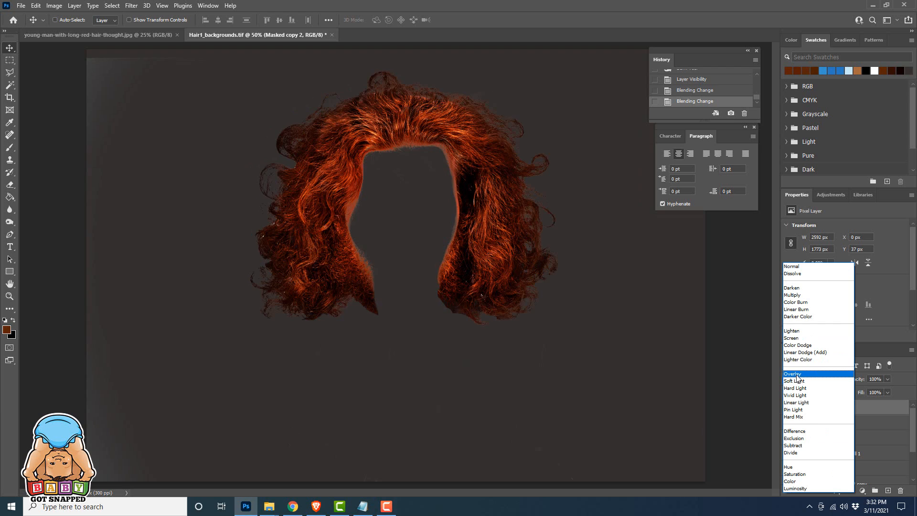
{"action": "left_click", "coordinate": [795, 375]}
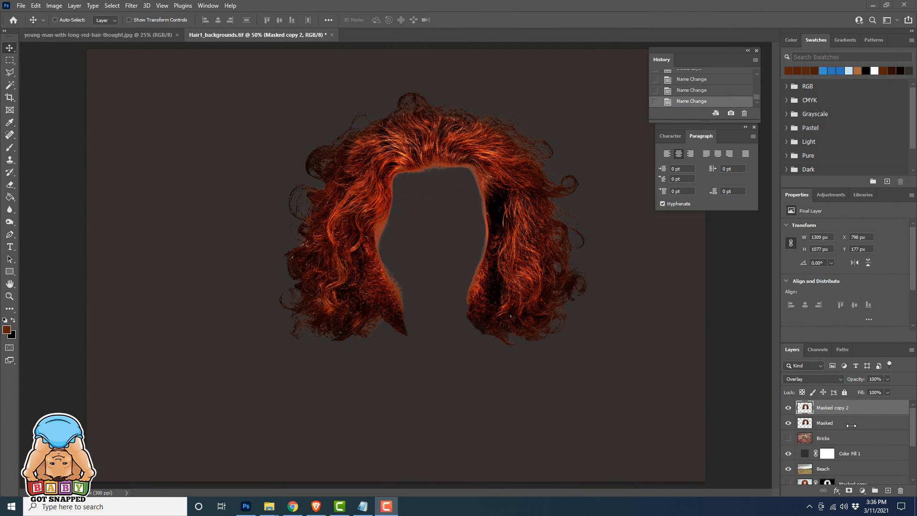
Step: Group the Masked and Masked copy 2 layers together
{"action": "left_click", "coordinate": [833, 422]}
{"action": "left_click", "coordinate": [831, 408], "text": "shift"}
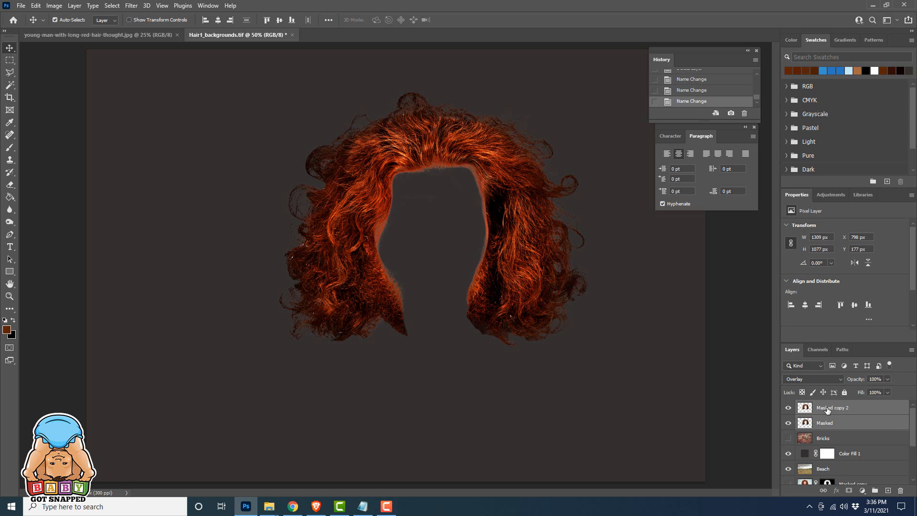
{"action": "key", "text": "ctrl+g"}
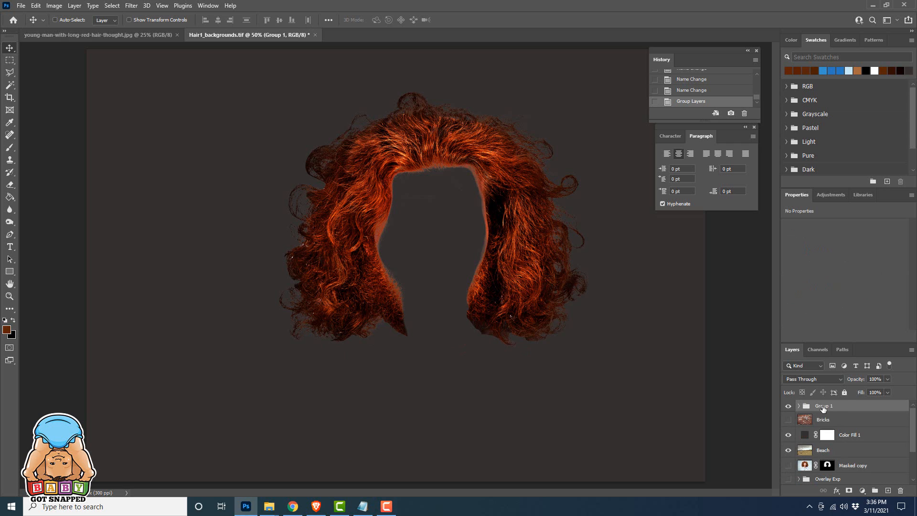
Step: Rename the new layer group as Hair
{"action": "double_click", "coordinate": [822, 406]}
{"action": "type", "text": "Hair"}
{"action": "key", "text": "Return"}
Step: Preview the Hair group against the Bricks background while shifting it slightly up and left, and hide Bricks again
{"action": "left_click", "coordinate": [788, 420]}
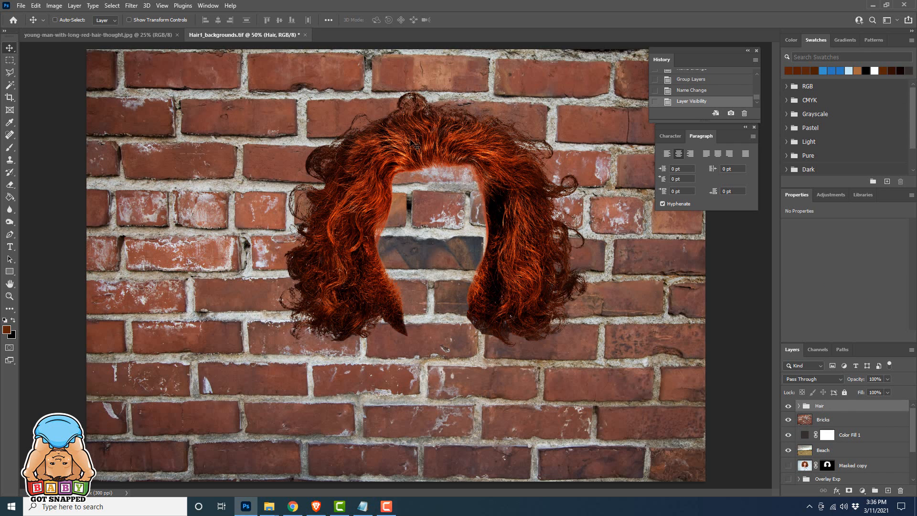
{"action": "left_click_drag", "start_coordinate": [413, 139], "coordinate": [363, 120]}
{"action": "left_click", "coordinate": [787, 419]}
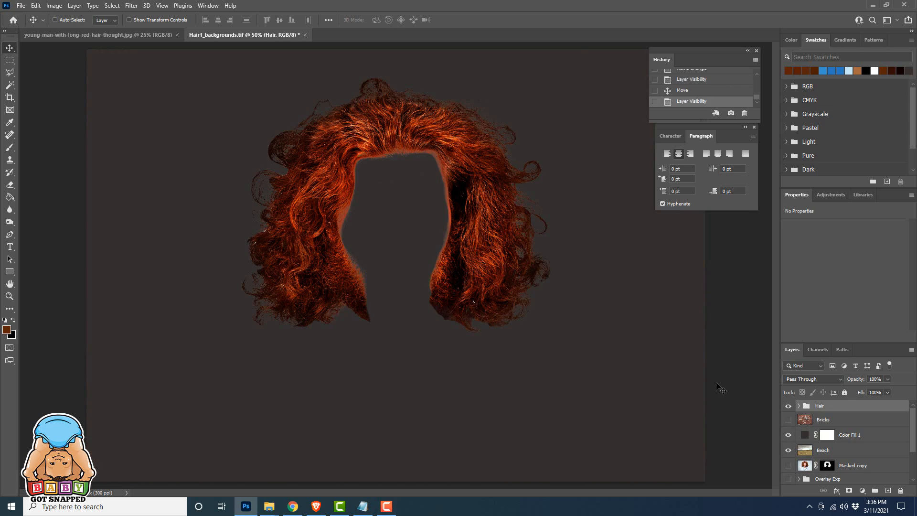
Step: Hide the Color Fill 1 layer to reveal the Beach background, and reposition the Hair group over it
{"action": "mouse_move", "coordinate": [500, 215]}
{"action": "left_mouse_down"}
{"action": "mouse_move", "coordinate": [552, 241]}
{"action": "mouse_move", "coordinate": [512, 224]}
{"action": "left_mouse_up"}
{"action": "left_click", "coordinate": [788, 435]}
{"action": "mouse_move", "coordinate": [540, 270]}
{"action": "left_mouse_down"}
{"action": "mouse_move", "coordinate": [535, 209]}
{"action": "mouse_move", "coordinate": [568, 174]}
{"action": "mouse_move", "coordinate": [562, 168]}
{"action": "mouse_move", "coordinate": [521, 184]}
{"action": "mouse_move", "coordinate": [576, 279]}
{"action": "mouse_move", "coordinate": [554, 227]}
{"action": "mouse_move", "coordinate": [585, 186]}
{"action": "mouse_move", "coordinate": [524, 267]}
{"action": "mouse_move", "coordinate": [525, 301]}
{"action": "mouse_move", "coordinate": [556, 273]}
{"action": "left_mouse_up"}
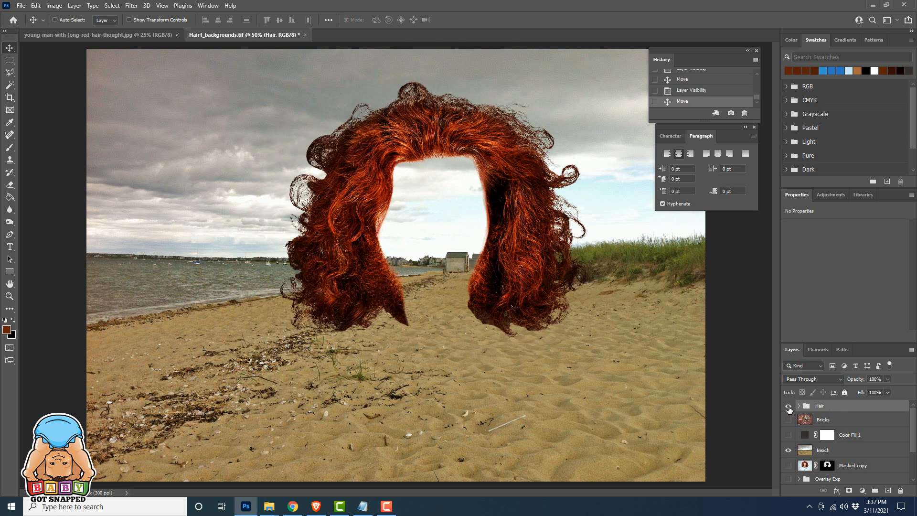
{"action": "mouse_move", "coordinate": [534, 239]}
{"action": "left_mouse_down"}
{"action": "mouse_move", "coordinate": [537, 263]}
{"action": "mouse_move", "coordinate": [532, 244]}
{"action": "left_mouse_up"}
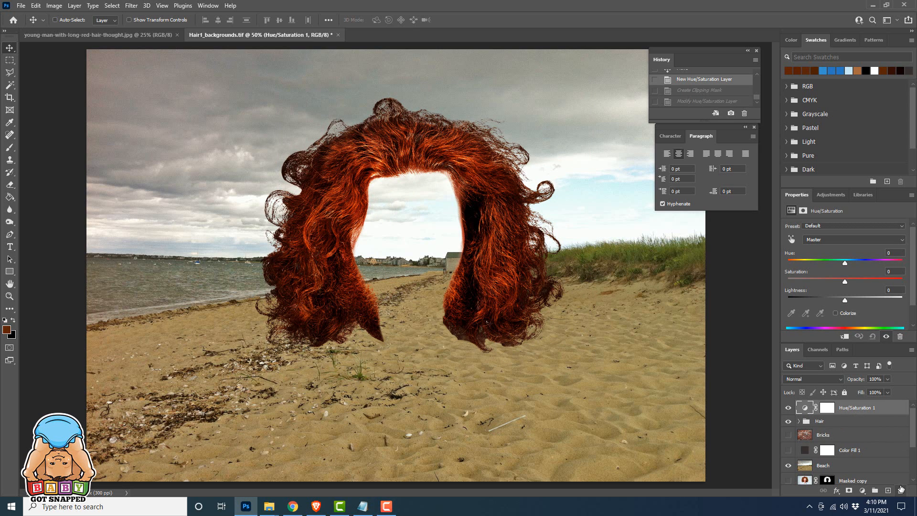
Step: Delete the Hue/Saturation 1 adjustment layer above the Hair group, leaving no extra empty layer
{"action": "left_click", "coordinate": [901, 490]}
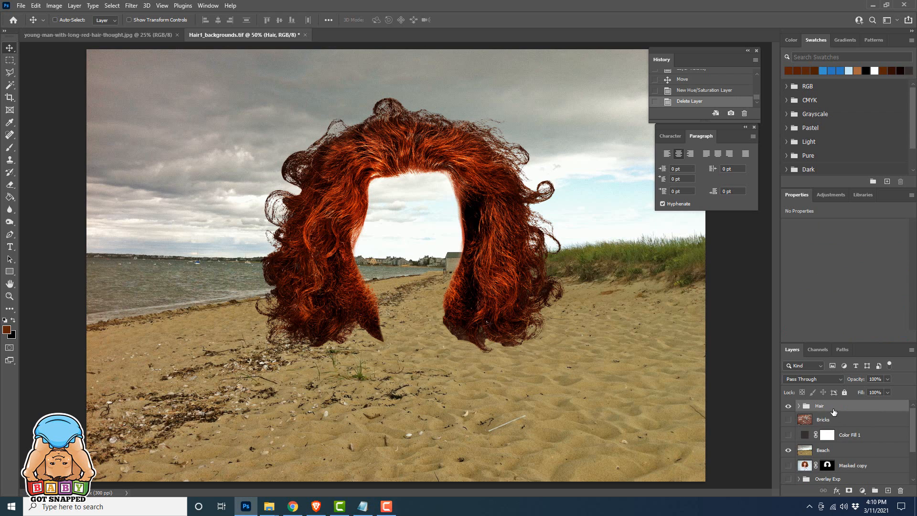
{"action": "left_click", "coordinate": [888, 491]}
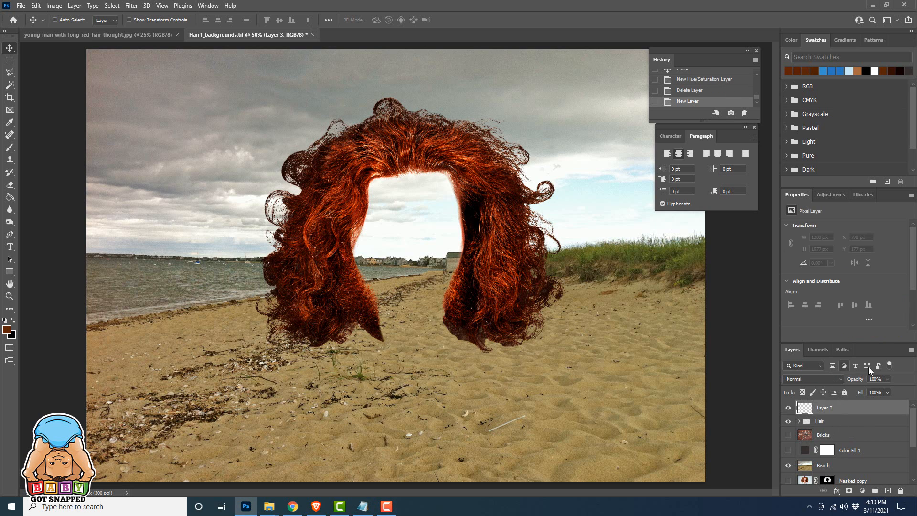
{"action": "left_click", "coordinate": [900, 490]}
Step: Add a Hue/Saturation adjustment layer, clip it to the Hair group and try out its color settings
{"action": "left_click", "coordinate": [860, 491]}
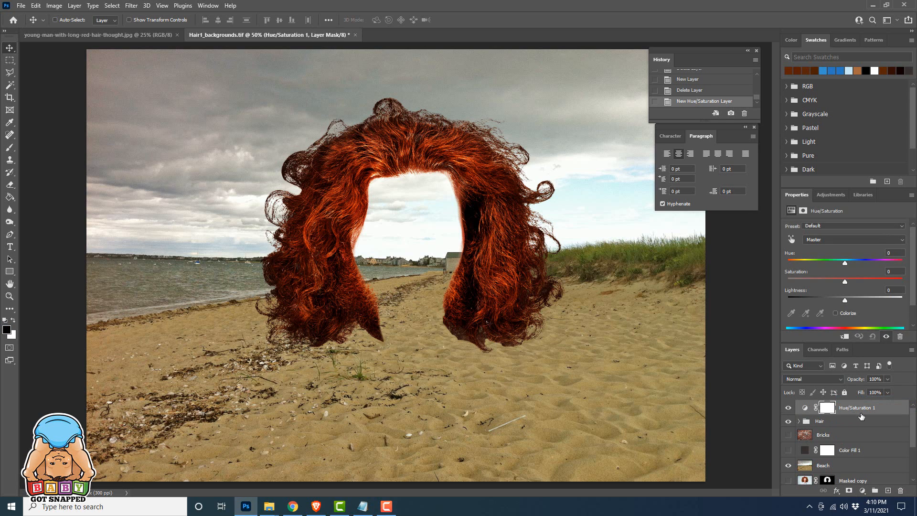
{"action": "left_click", "coordinate": [867, 414], "text": "alt"}
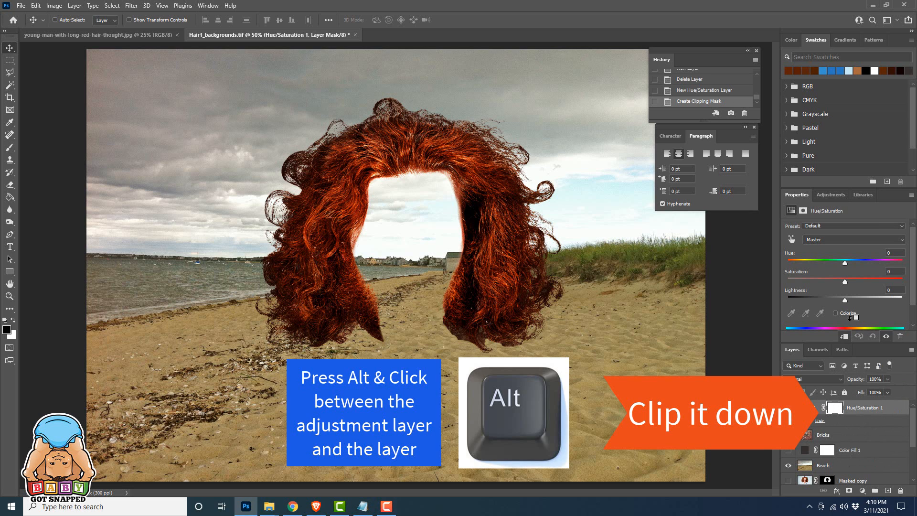
{"action": "left_click_drag", "start_coordinate": [844, 265], "coordinate": [854, 299]}
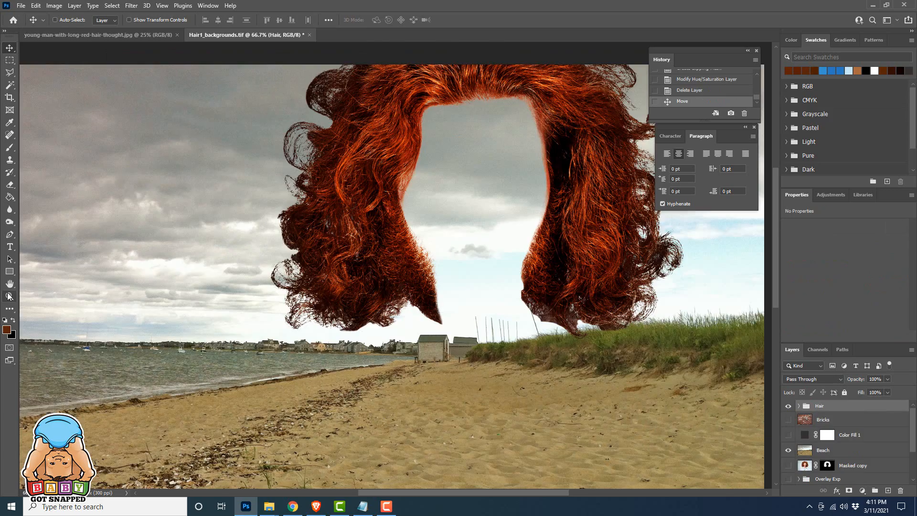
Step: Examine the curls and cutout edges on one side of the hair at close range against the sky
{"action": "left_click", "coordinate": [417, 295]}
{"action": "left_click", "coordinate": [382, 296]}
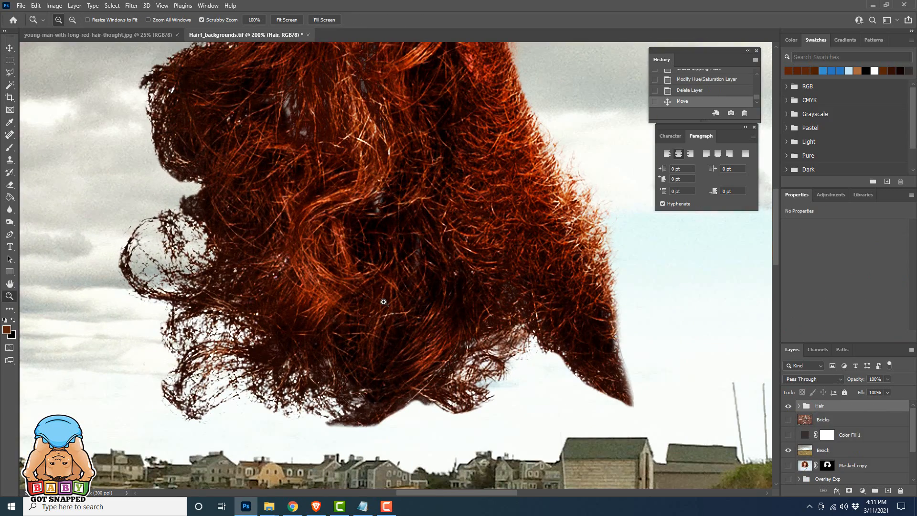
{"action": "scroll", "coordinate": [384, 302], "scroll_direction": "up", "scroll_amount": 1}
{"action": "scroll", "coordinate": [383, 302], "scroll_direction": "up", "scroll_amount": 5}
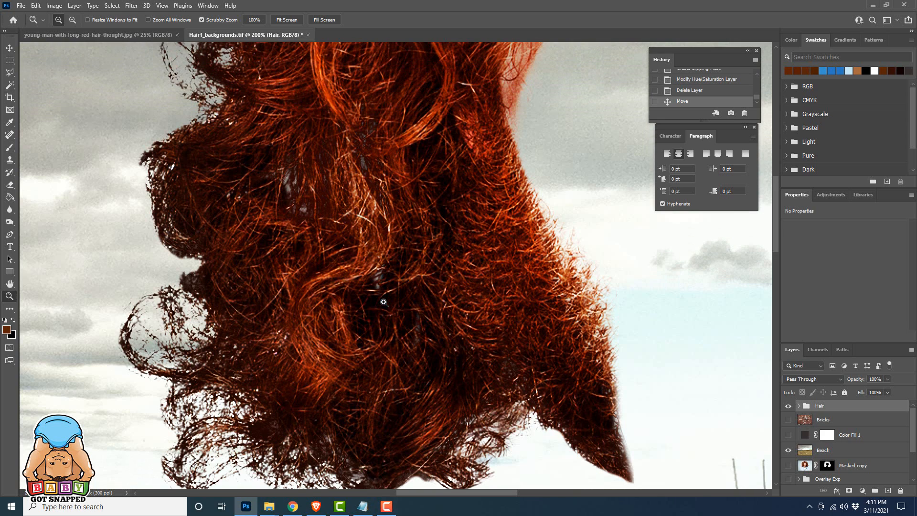
{"action": "scroll", "coordinate": [384, 301], "scroll_direction": "up", "scroll_amount": 5}
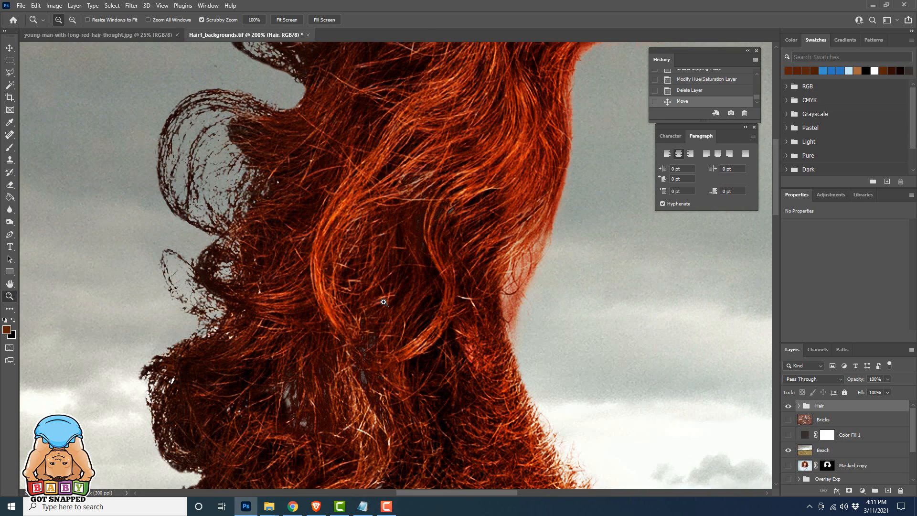
{"action": "scroll", "coordinate": [383, 301], "scroll_direction": "up", "scroll_amount": 2}
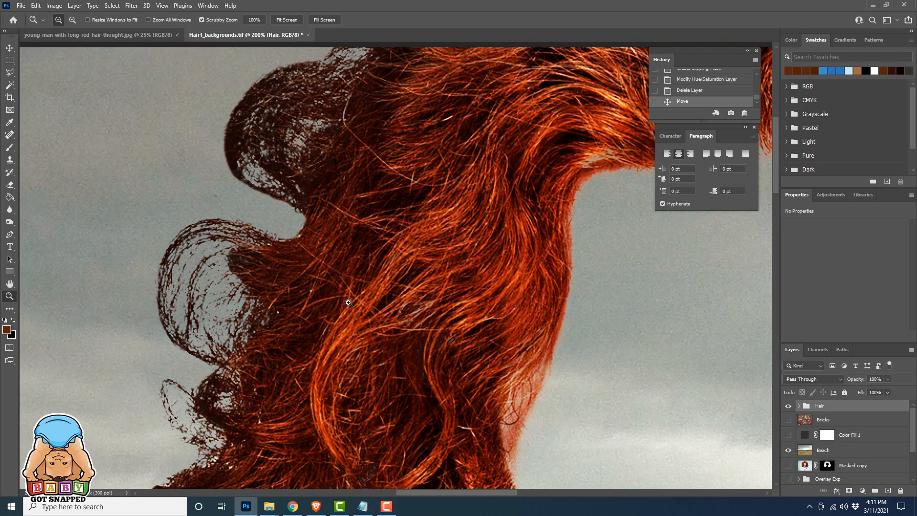
{"action": "left_click", "coordinate": [348, 302], "text": "alt"}
{"action": "left_click", "coordinate": [348, 302], "text": "alt"}
{"action": "left_click", "coordinate": [348, 302], "text": "alt"}
{"action": "left_click", "coordinate": [348, 302], "text": "alt"}
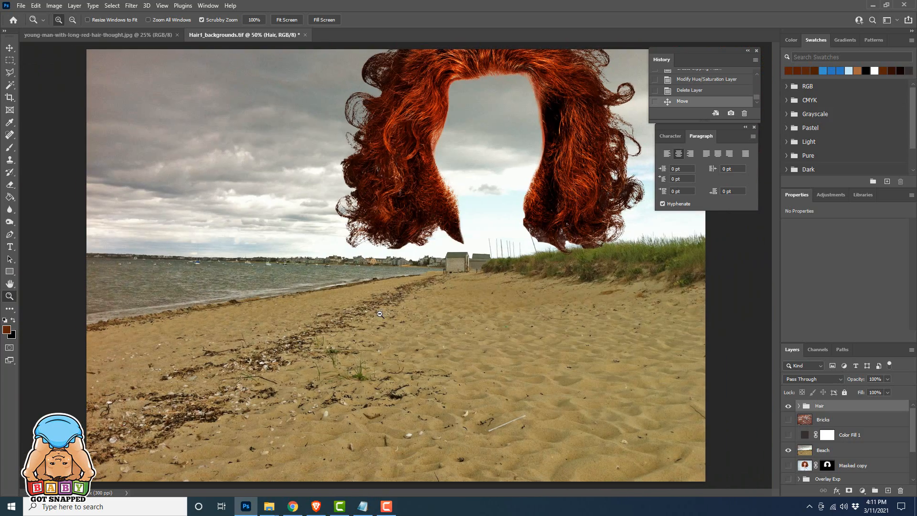
Step: Move the Hair group down and left with the Move tool so it overlaps the sky, shoreline and sand
{"action": "left_click", "coordinate": [9, 48]}
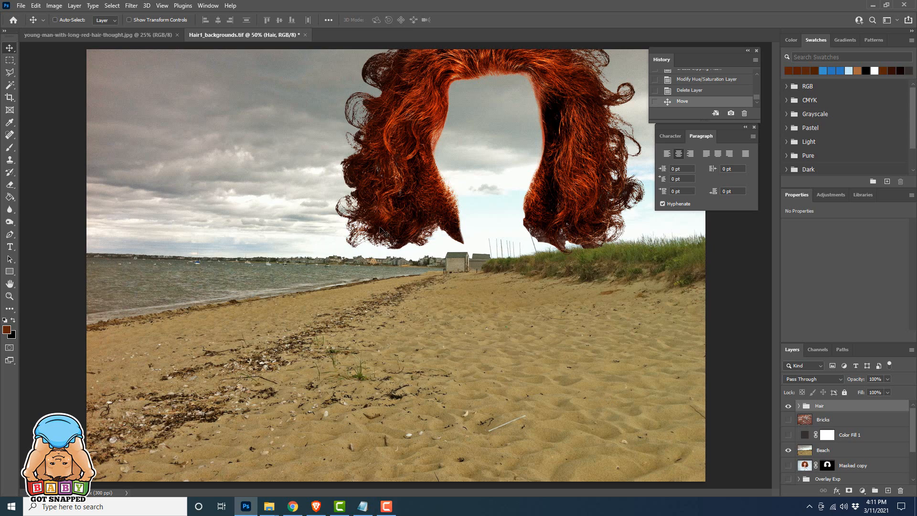
{"action": "left_click", "coordinate": [8, 296]}
{"action": "left_click", "coordinate": [537, 137]}
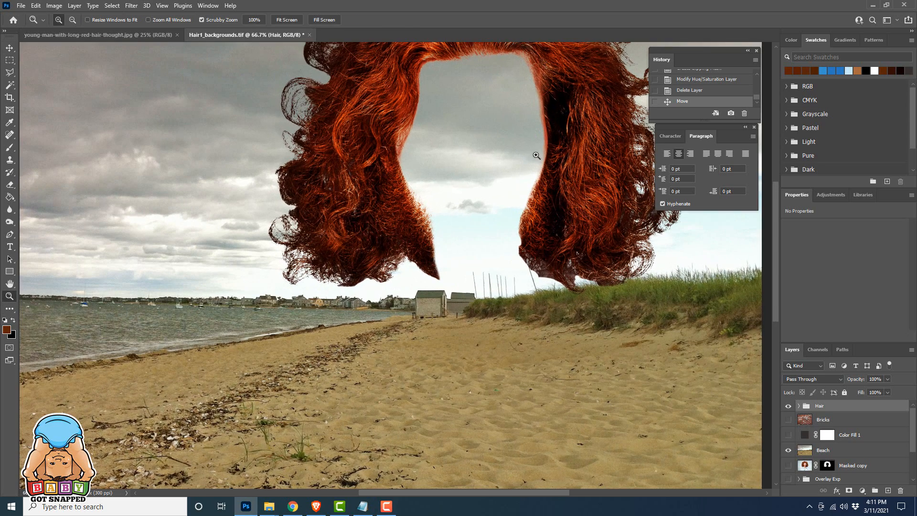
{"action": "scroll", "coordinate": [540, 151], "scroll_direction": "up", "scroll_amount": 3}
{"action": "scroll", "coordinate": [541, 149], "scroll_direction": "up", "scroll_amount": 1}
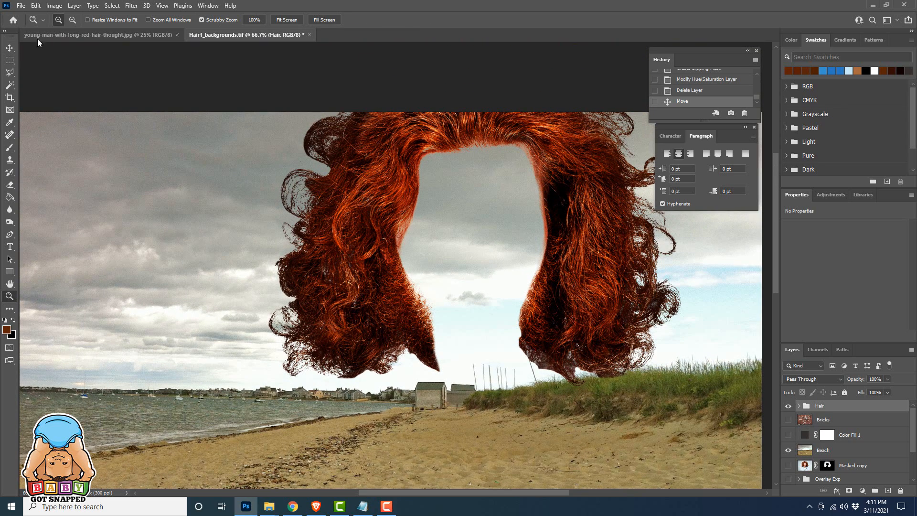
{"action": "key", "text": "v"}
{"action": "left_click_drag", "start_coordinate": [394, 214], "coordinate": [281, 327]}
{"action": "left_click_drag", "start_coordinate": [490, 313], "coordinate": [505, 253]}
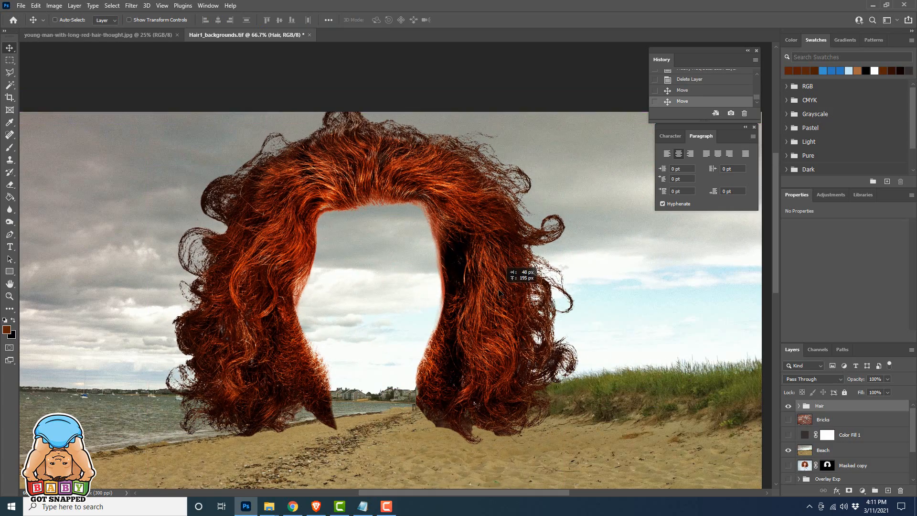
{"action": "scroll", "coordinate": [503, 319], "scroll_direction": "down", "scroll_amount": 4}
{"action": "scroll", "coordinate": [506, 325], "scroll_direction": "down", "scroll_amount": 4}
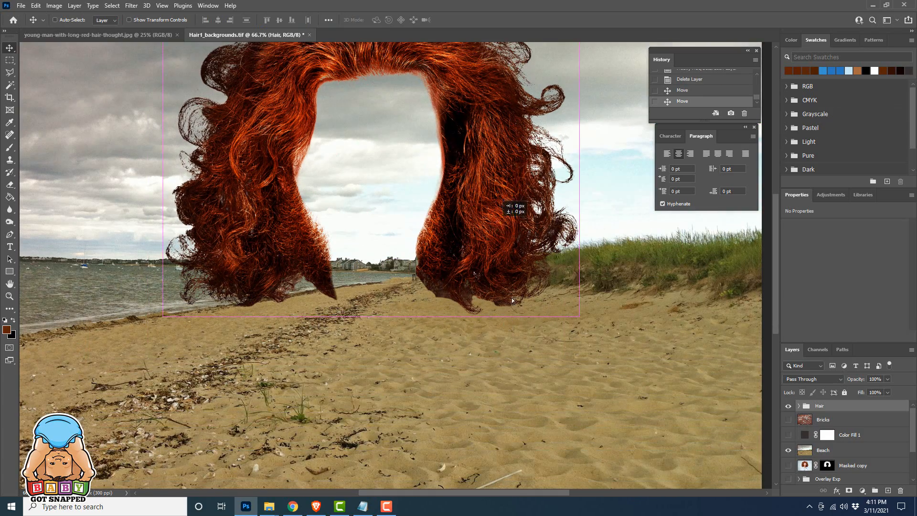
{"action": "left_click_drag", "start_coordinate": [518, 207], "coordinate": [514, 335]}
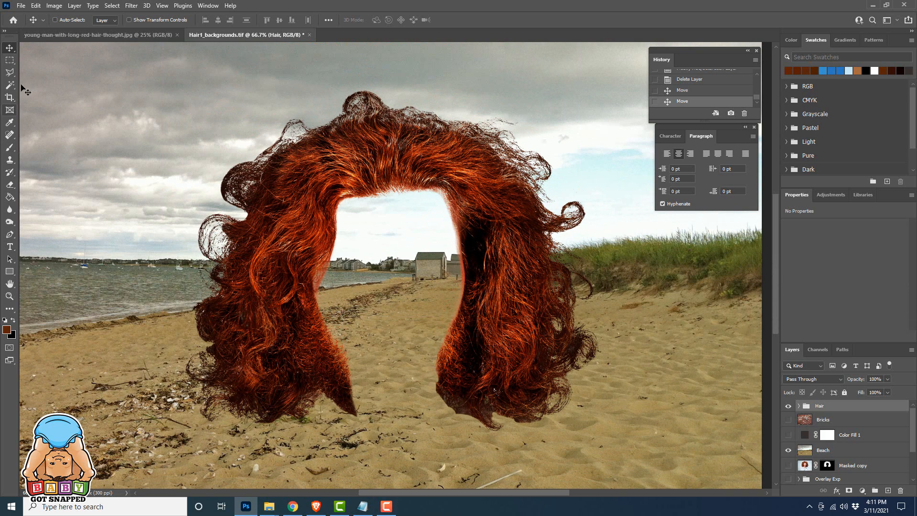